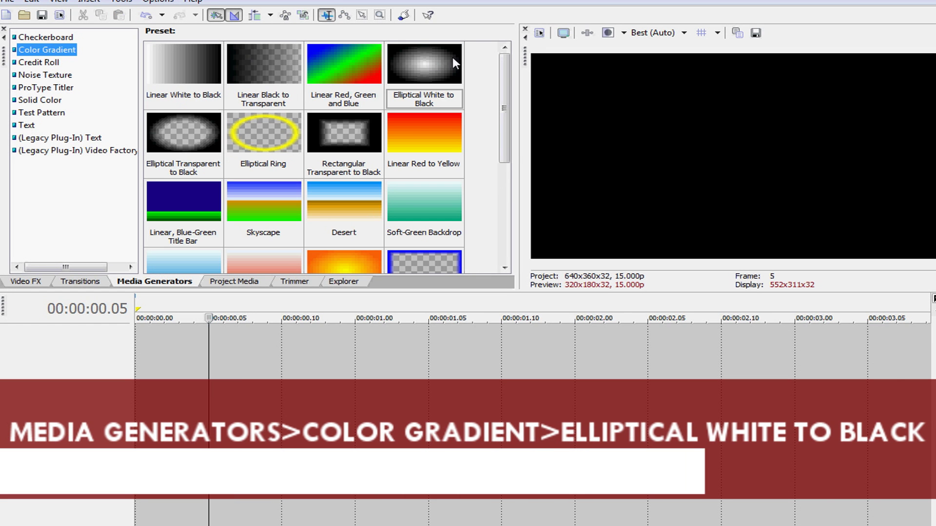
- Add the Elliptical White to Black gradient with Overlay compositing, trimmed to about 1.10
left_click_drag(424, 69, 172, 344)
left_click(811, 278)
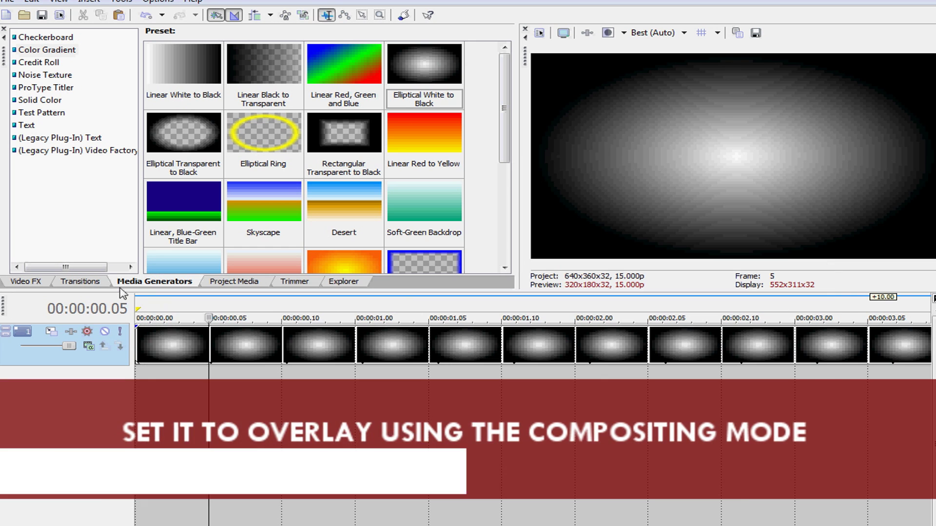
left_click(88, 346)
left_click(117, 410)
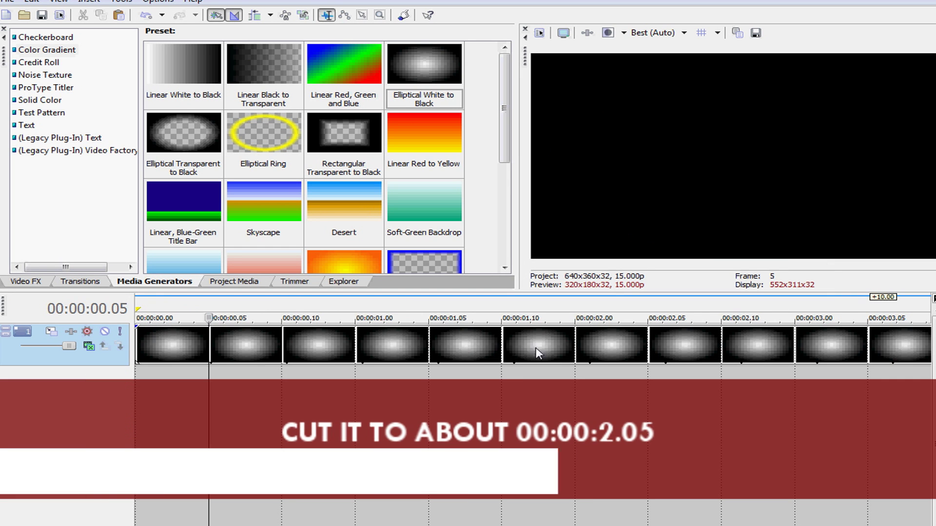
left_click_drag(929, 344, 501, 344)
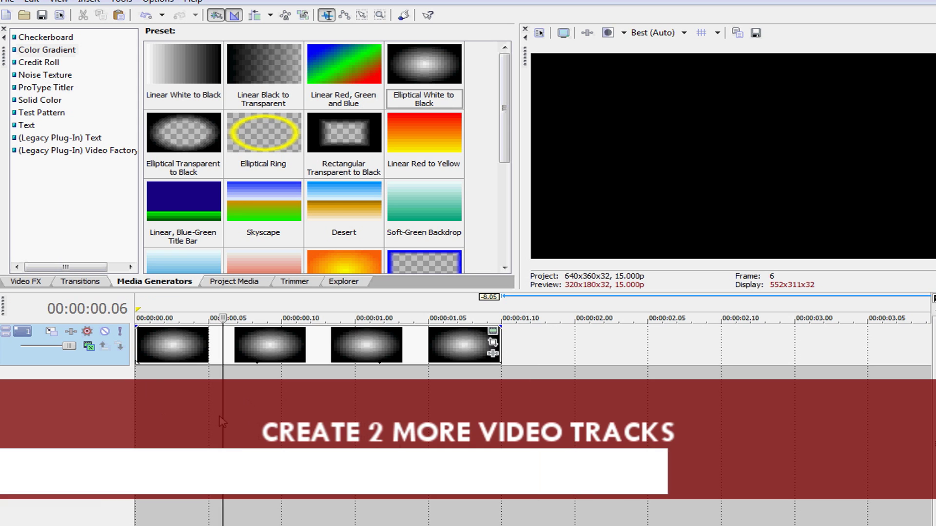
- Insert two more video tracks and move the gradient track to the top
right_click(222, 424)
left_click(272, 449)
right_click(242, 461)
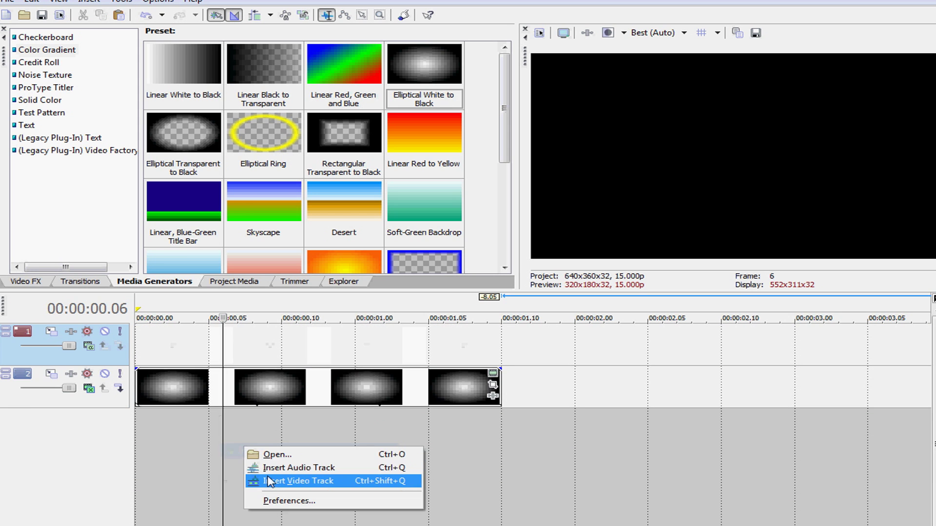
left_click(298, 481)
left_click(113, 449)
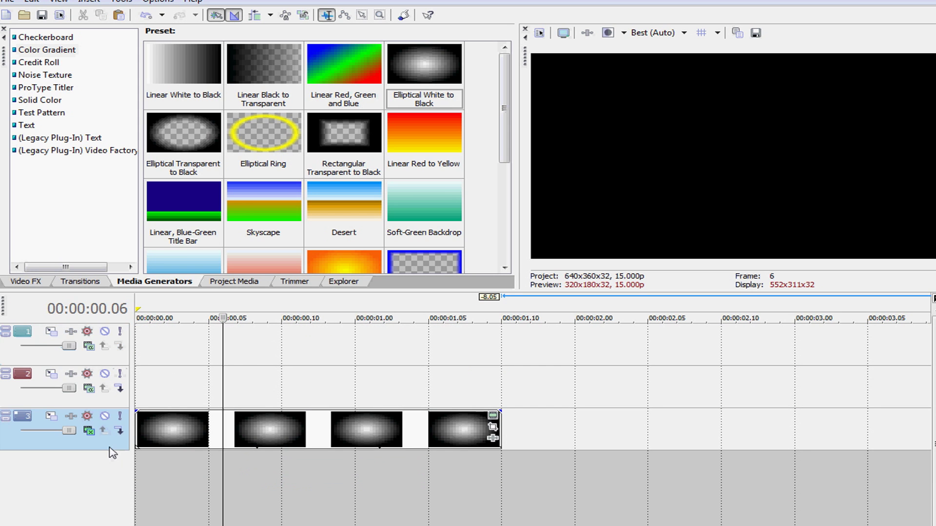
left_click_drag(113, 439, 95, 336)
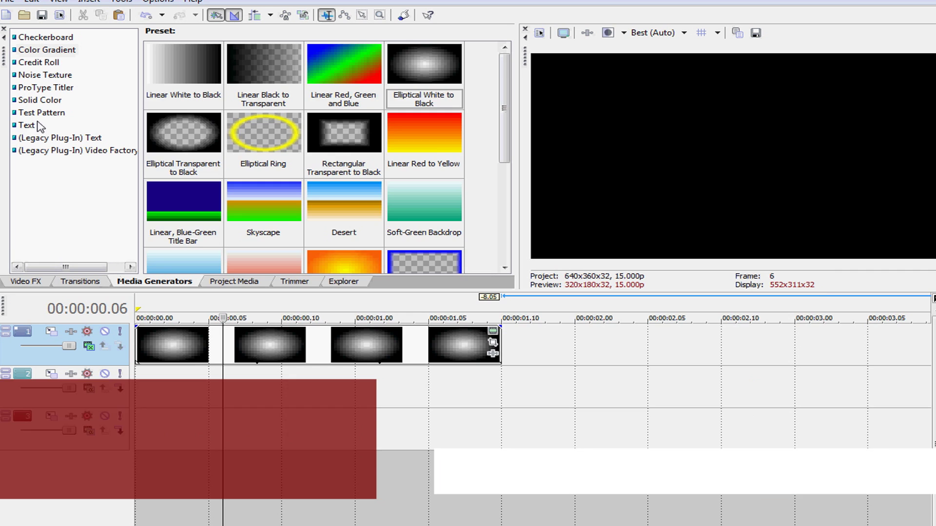
- Add a TWINKLING text event on track 2 in the You Are Loved font
left_click(26, 126)
left_click_drag(128, 395, 139, 388)
type("Tw")
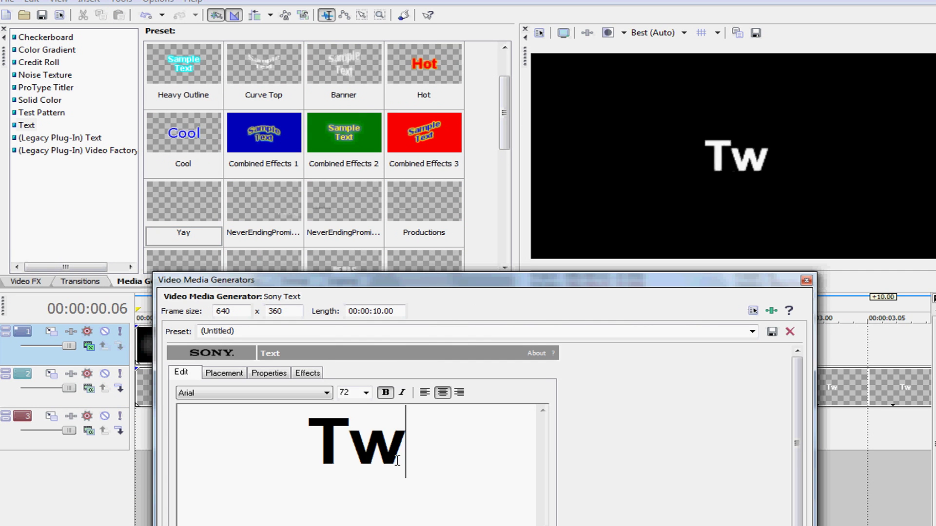
key("BackSpace")
type("WINKLING")
key("ctrl+a")
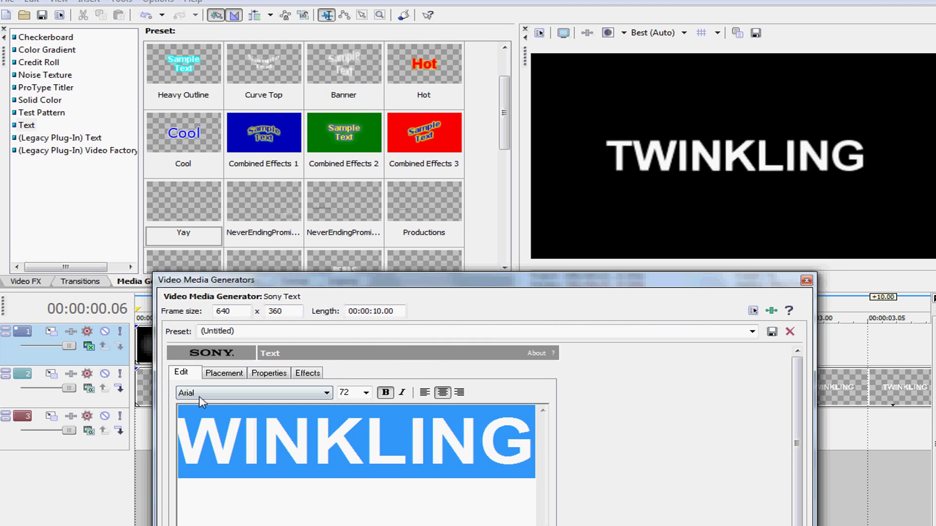
left_click(252, 393)
key("End")
key("Return")
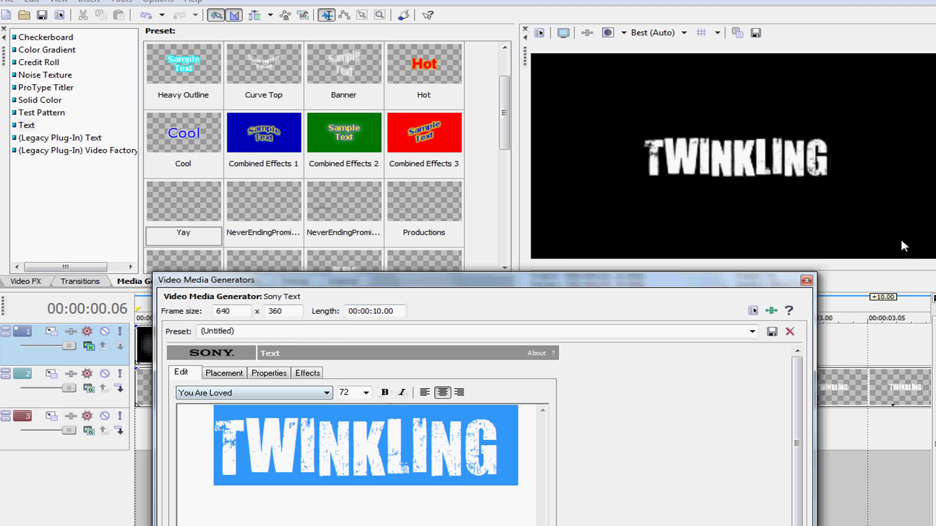
- Trim the TWINKLING text event to match the gradient's length
left_click(225, 374)
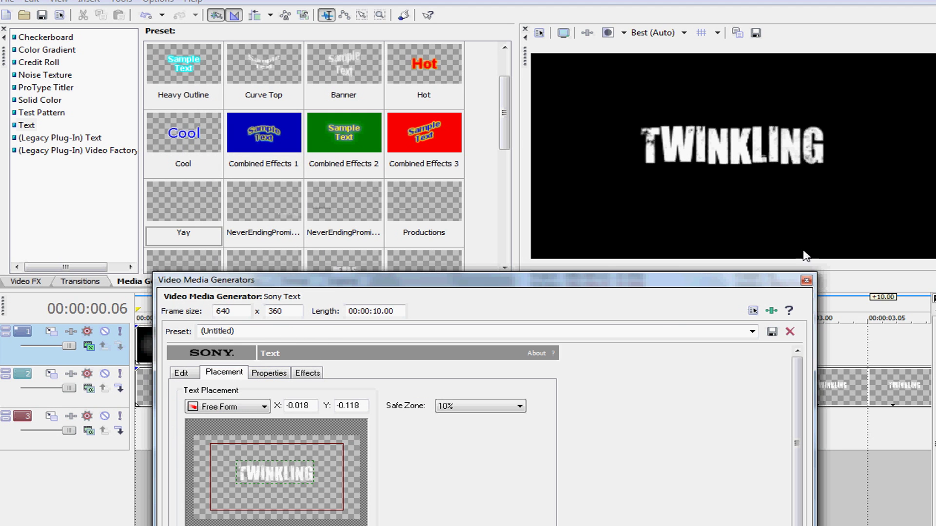
left_click(806, 281)
left_click_drag(929, 388, 501, 388)
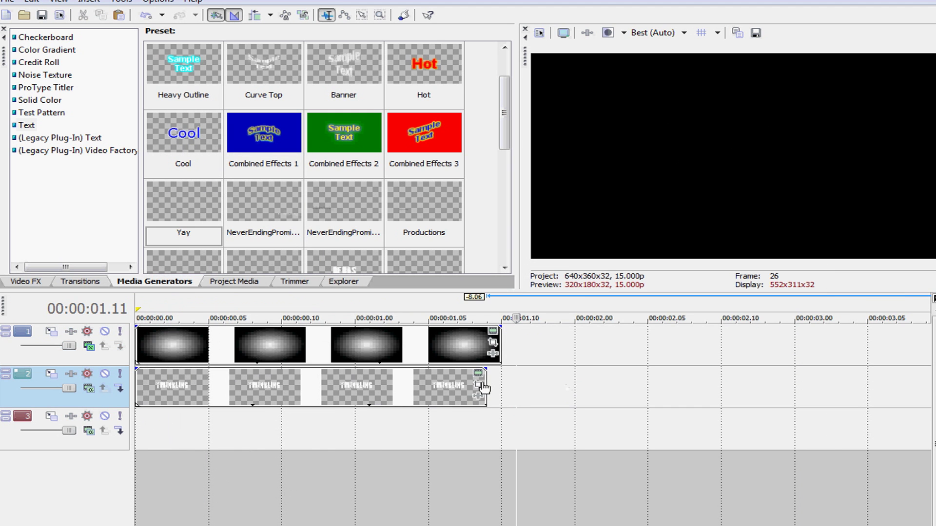
- Change the TWINKLING title's text colour to red
double_click(389, 377)
left_click(269, 373)
left_click(227, 447)
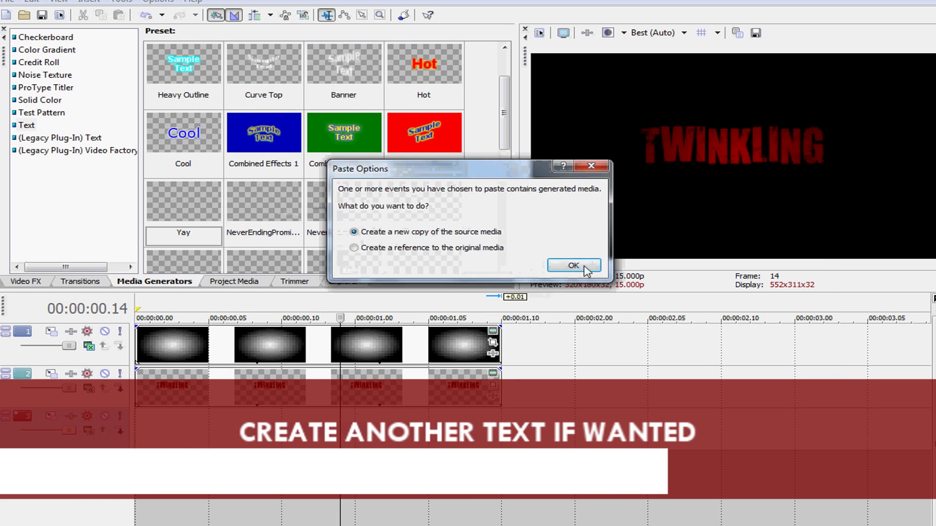
- Move the TUTORIALS title on track 3 lower in the frame
double_click(172, 429)
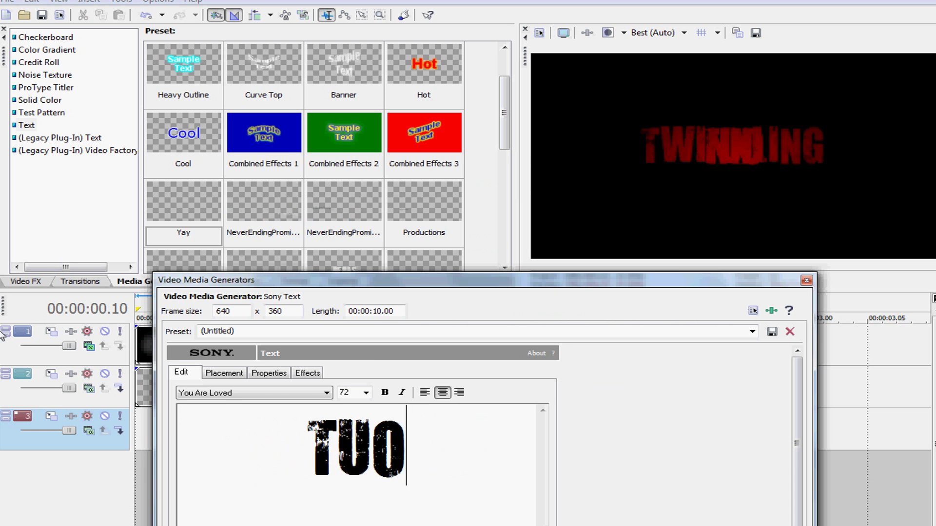
type("TORIALS")
left_click(224, 373)
left_click_drag(277, 461, 281, 496)
left_click(806, 279)
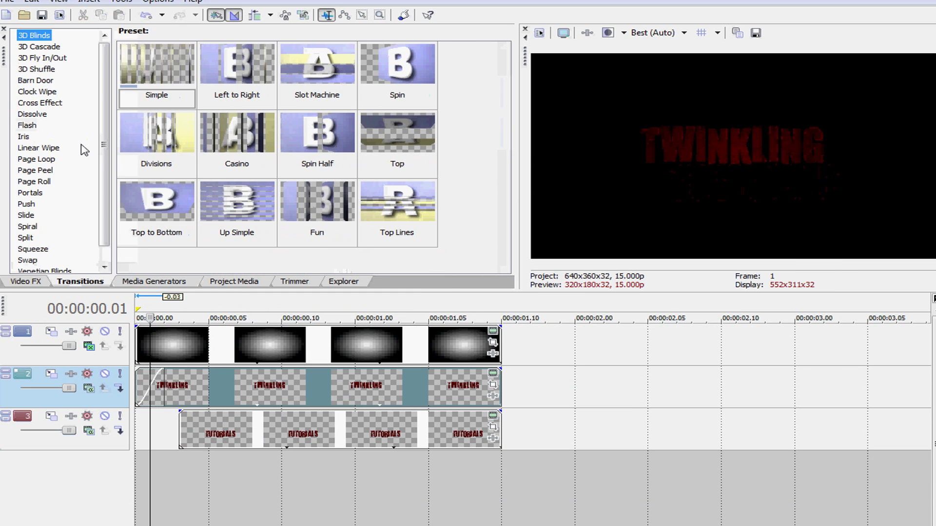
- Add Zoom In, Center to both title starts, shorten TWINKLING, and add a zoom-out at the end
left_click_drag(144, 352, 153, 388)
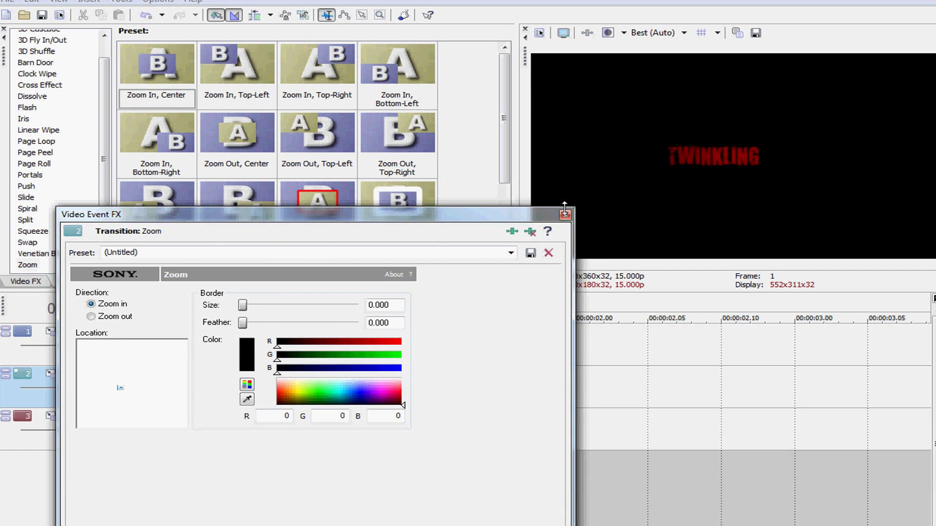
left_click(565, 214)
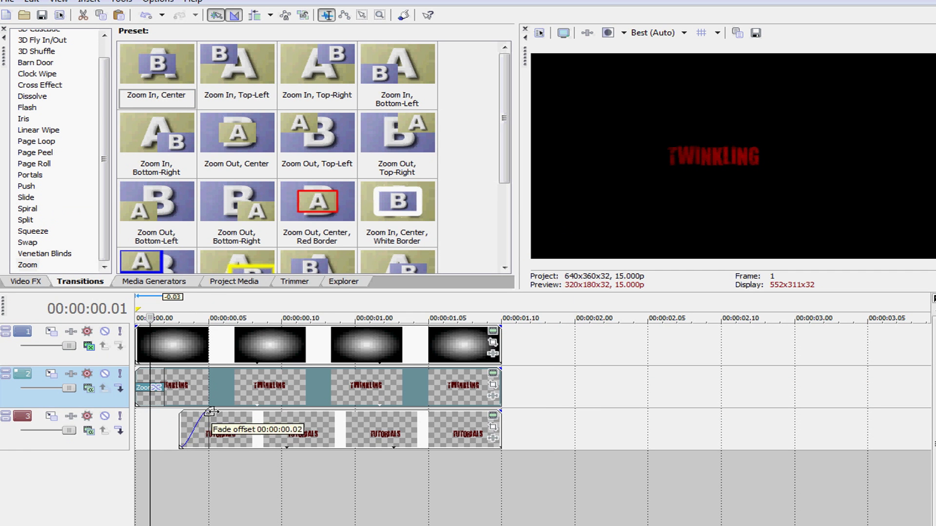
left_click_drag(156, 69, 201, 432)
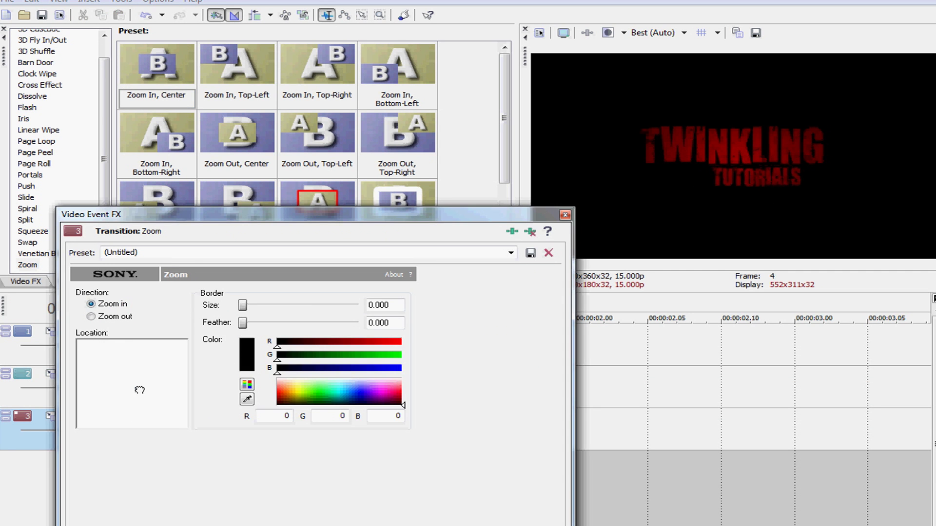
left_click(565, 213)
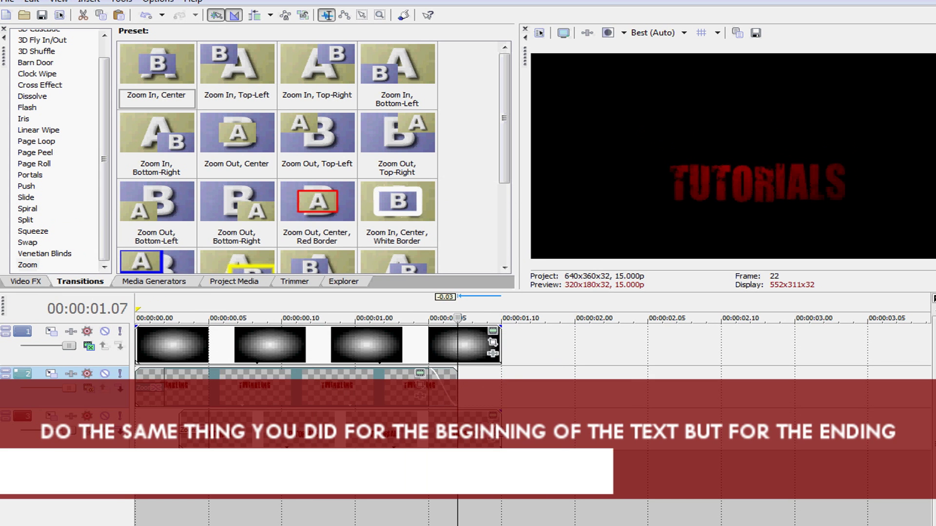
left_click_drag(458, 388, 442, 388)
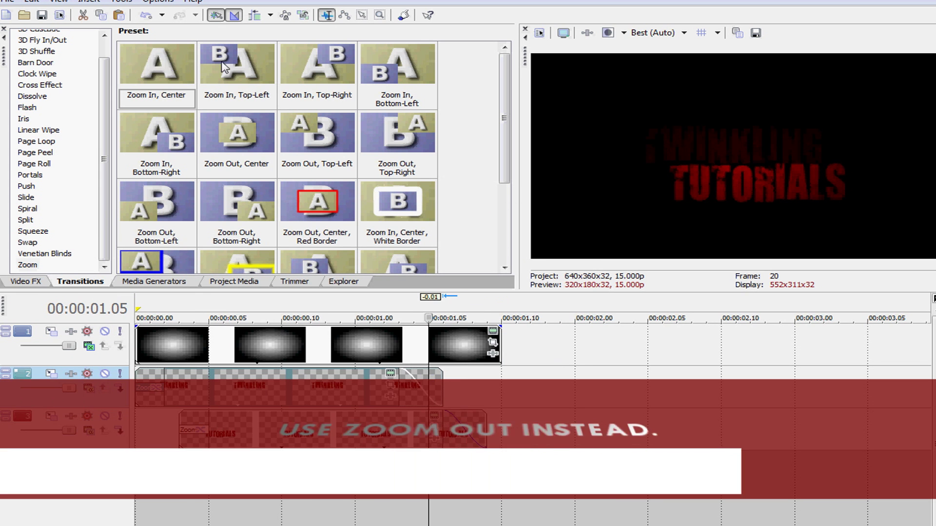
left_click_drag(236, 136, 202, 431)
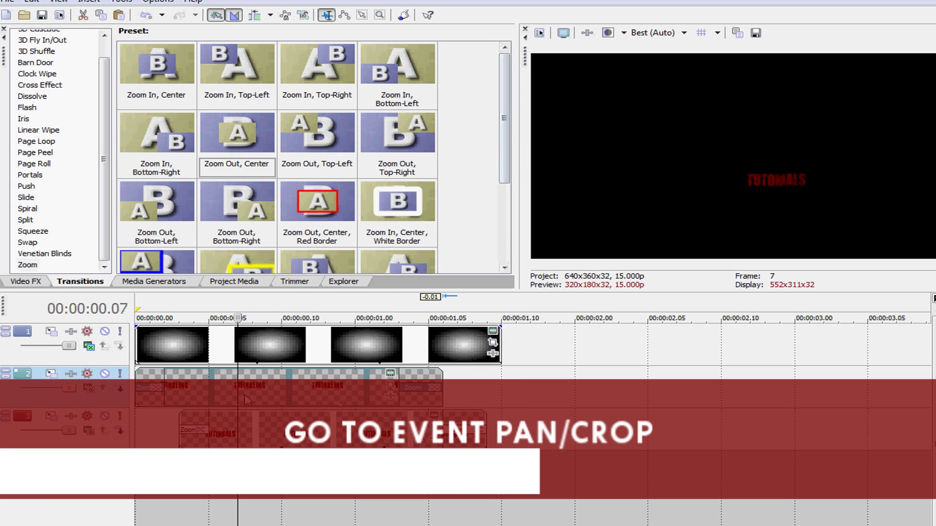
- In TWINKLING's Pan/Crop, keyframe small tilts and position shifts on the early frames
left_click(390, 375)
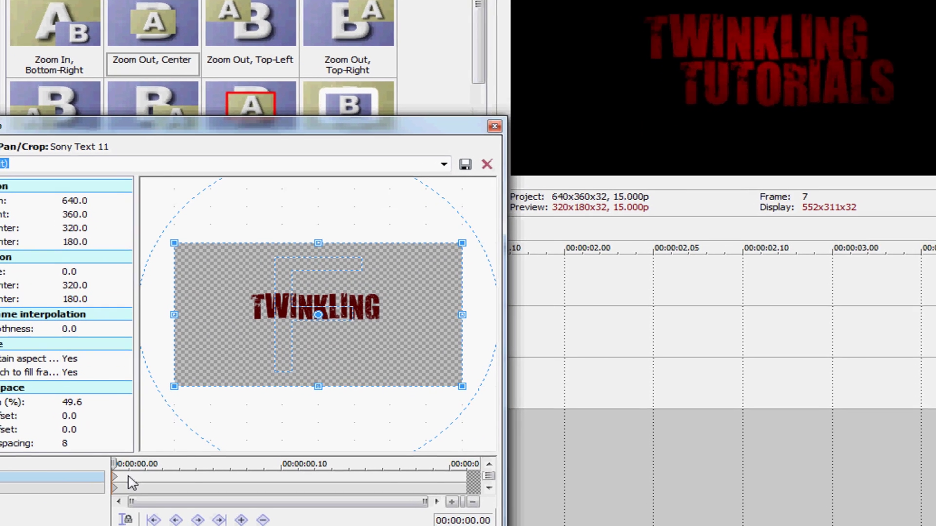
left_click(132, 482)
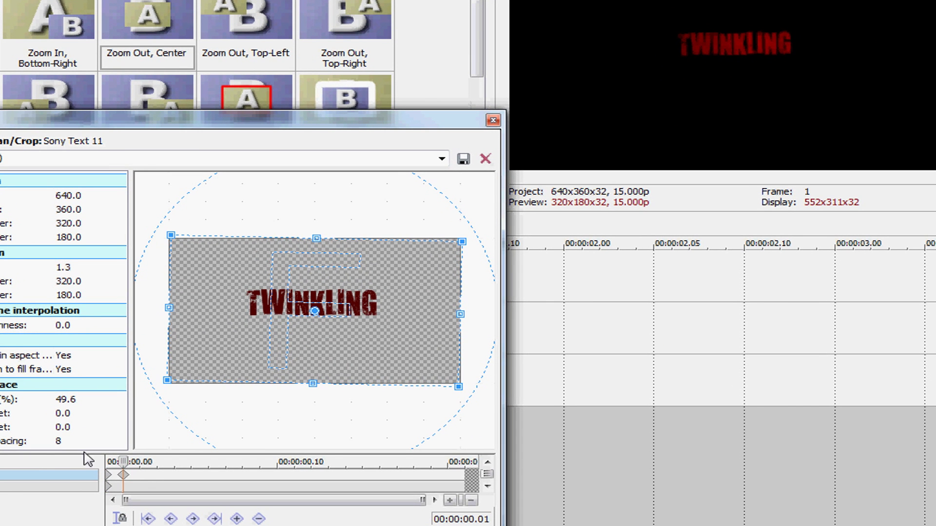
left_click(150, 479)
left_click_drag(296, 211, 302, 216)
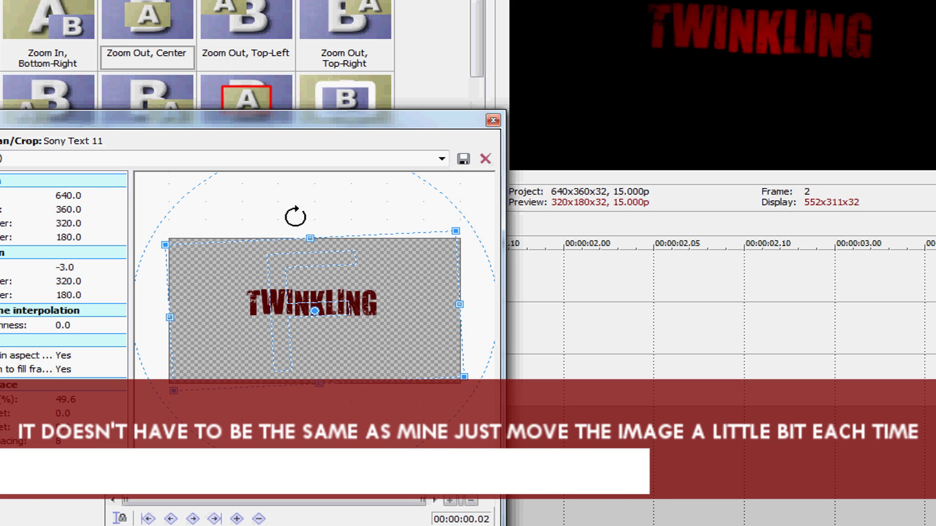
left_click_drag(310, 337, 262, 335)
left_click(176, 479)
left_click(209, 479)
left_click_drag(348, 203, 352, 207)
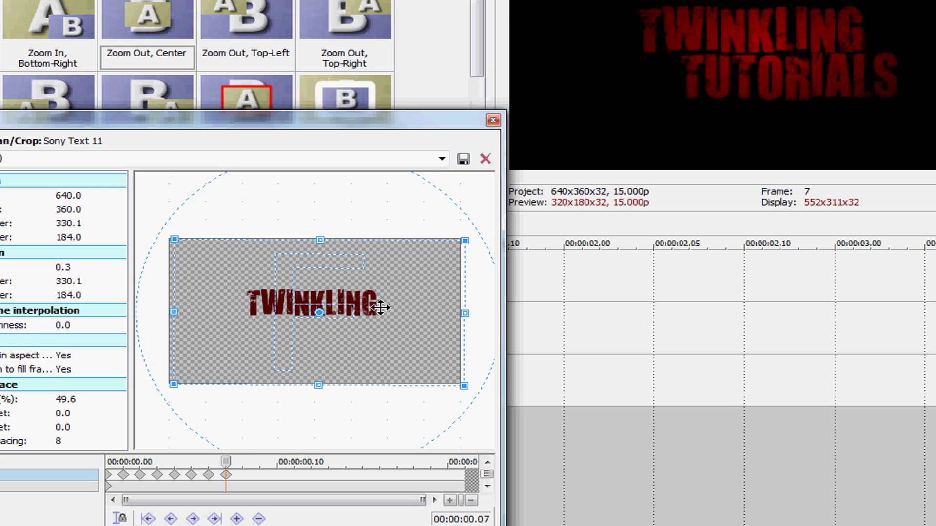
mouse_move(314, 307)
left_mouse_down()
mouse_move(300, 341)
mouse_move(341, 346)
mouse_move(333, 348)
left_mouse_up()
- Keyframe further tilts, resizes and nudges on TWINKLING's later frames, from frame 14
left_click(307, 479)
left_click(327, 479)
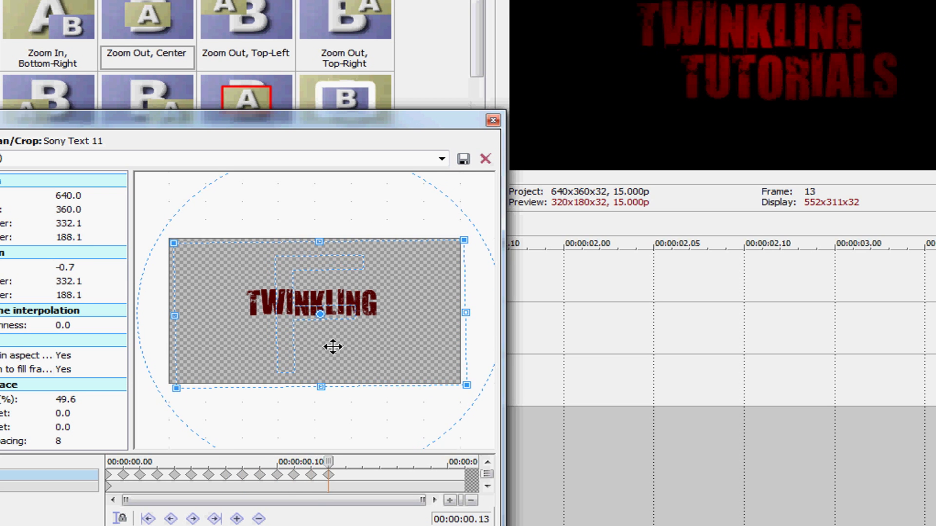
left_click_drag(347, 236, 401, 228)
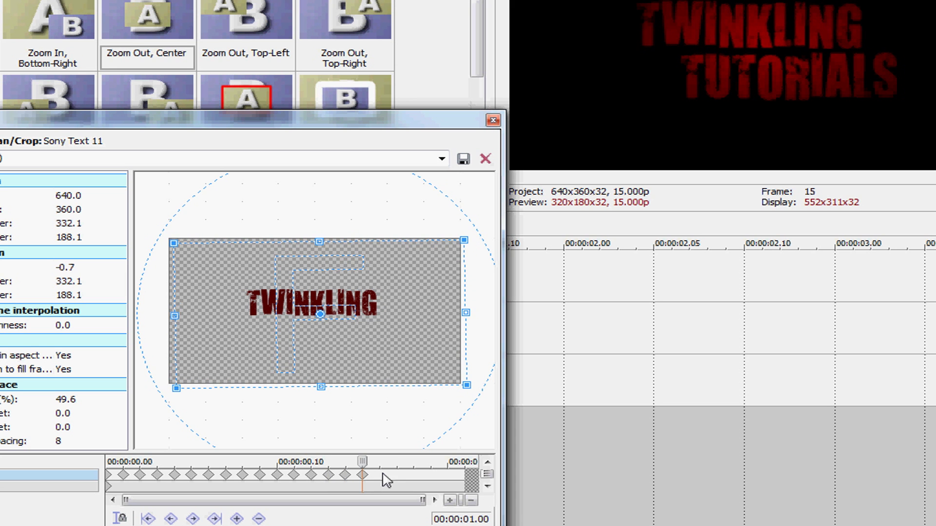
left_click(380, 479)
left_click_drag(321, 384, 322, 379)
left_click_drag(355, 213, 359, 207)
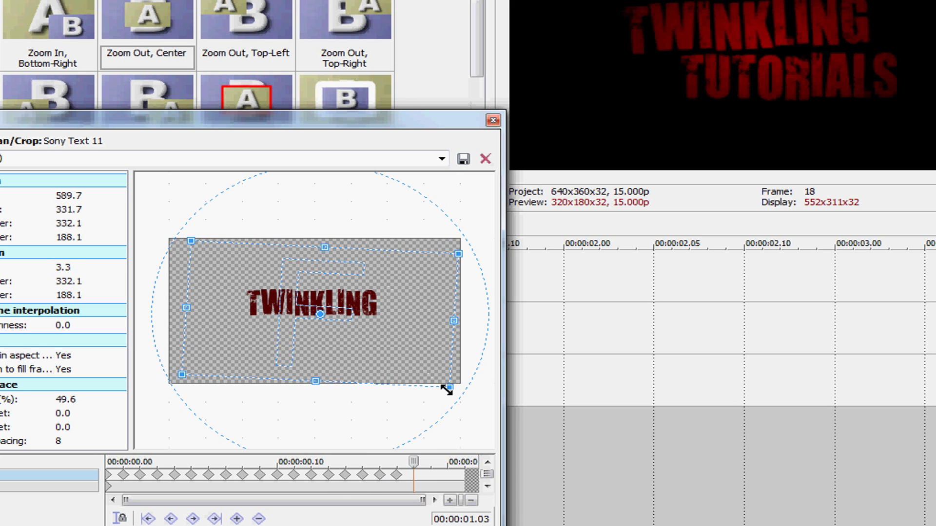
left_click_drag(447, 389, 455, 395)
left_click(430, 479)
left_click_drag(399, 191, 395, 196)
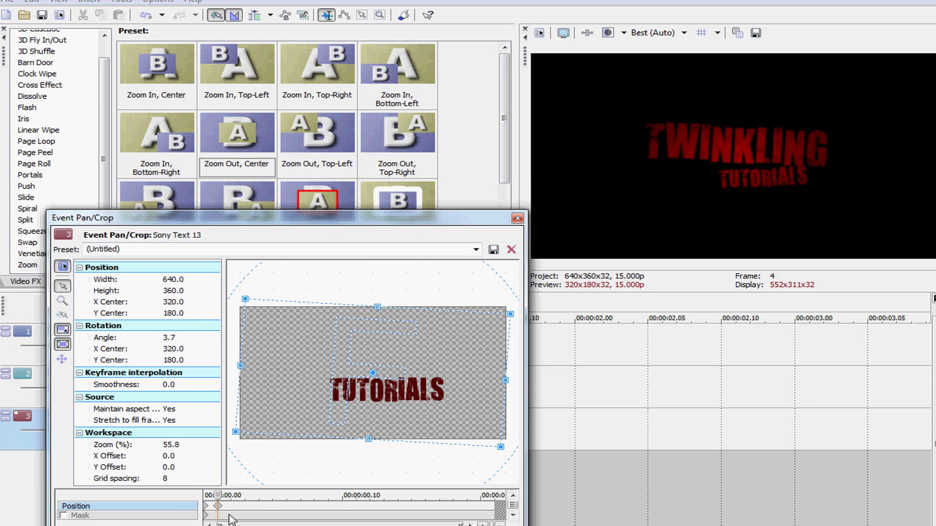
- Tilt the TUTORIALS framing one way, then the other, and straighten it over later frames
left_click_drag(410, 280, 395, 292)
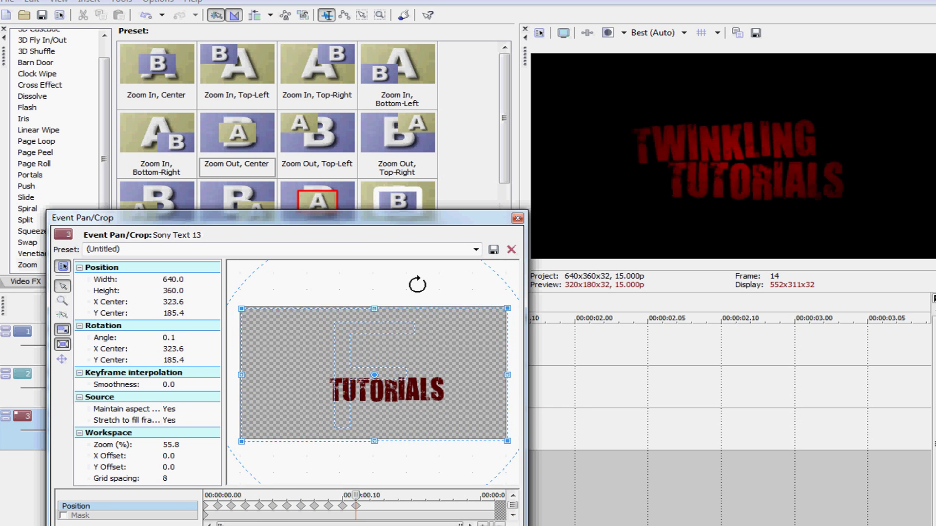
left_click_drag(417, 284, 405, 393)
left_click(399, 506)
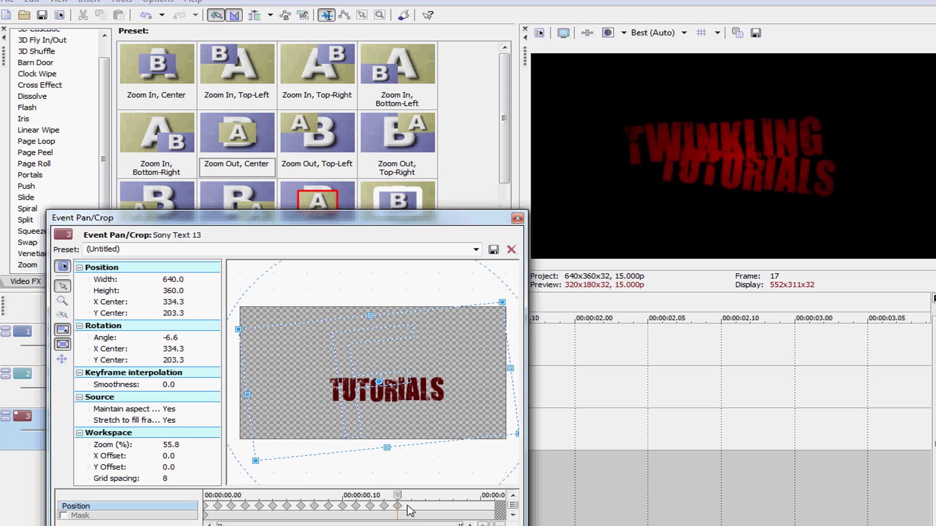
left_click_drag(412, 506, 469, 506)
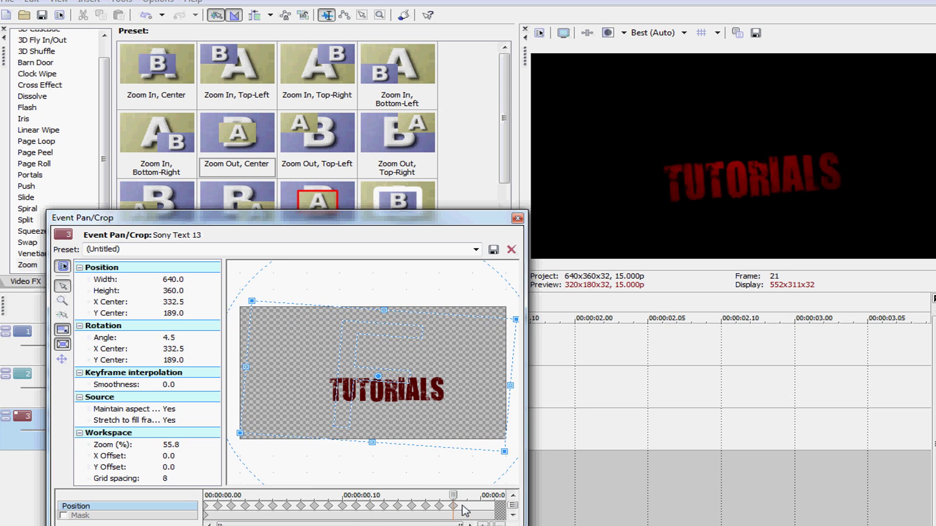